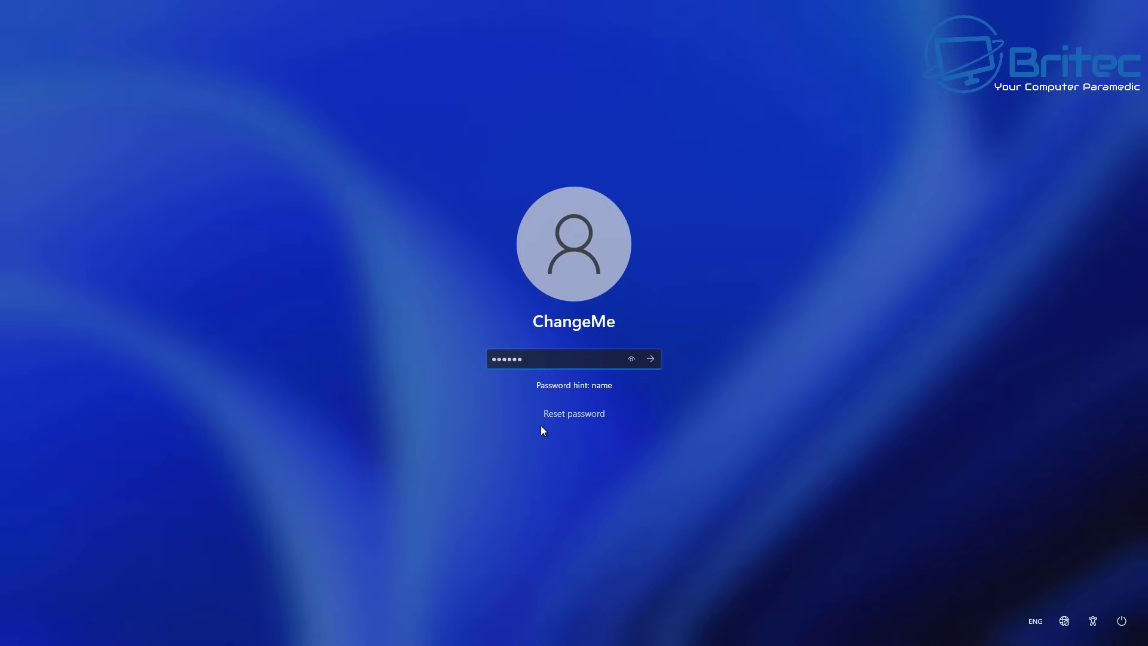
Try to sign in to the ChangeMe account with the entered account password
key(Return)
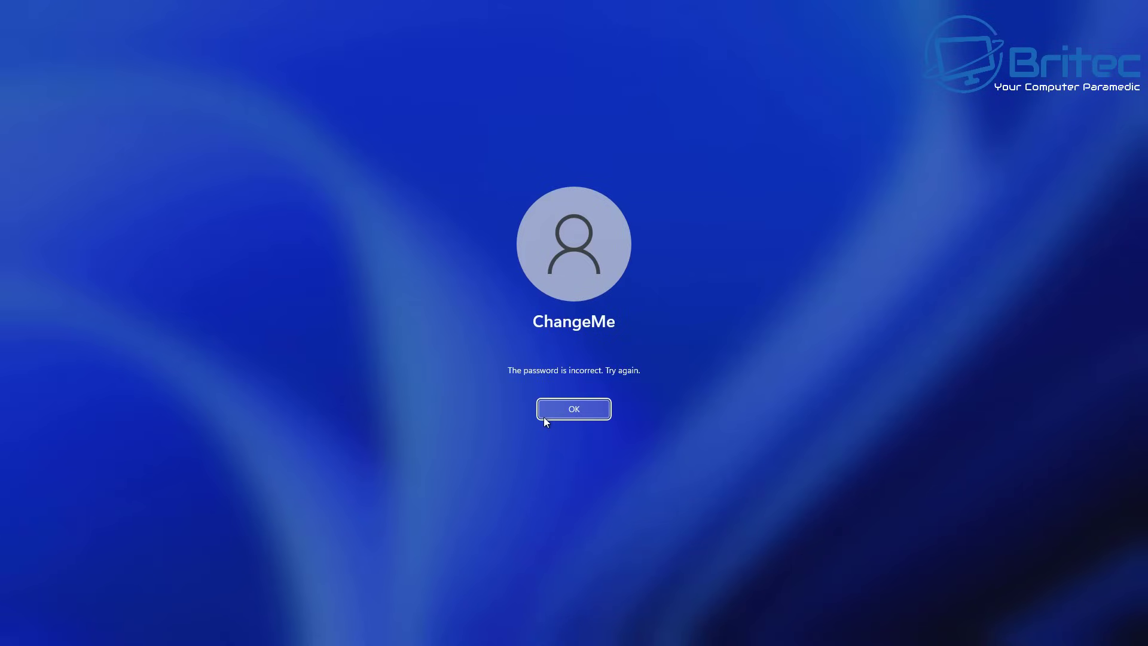
click(543, 417)
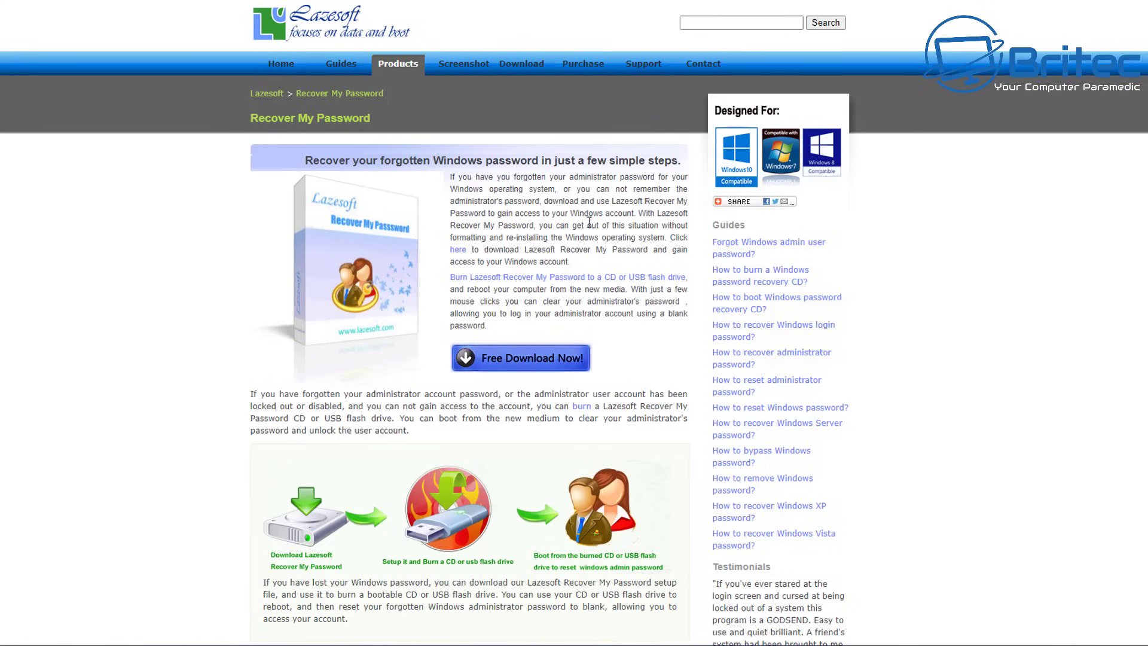
Download and install Lazesoft Recovery Suite Home Edition in English, accepting the license and default folder, and launch it on completion
click(505, 355)
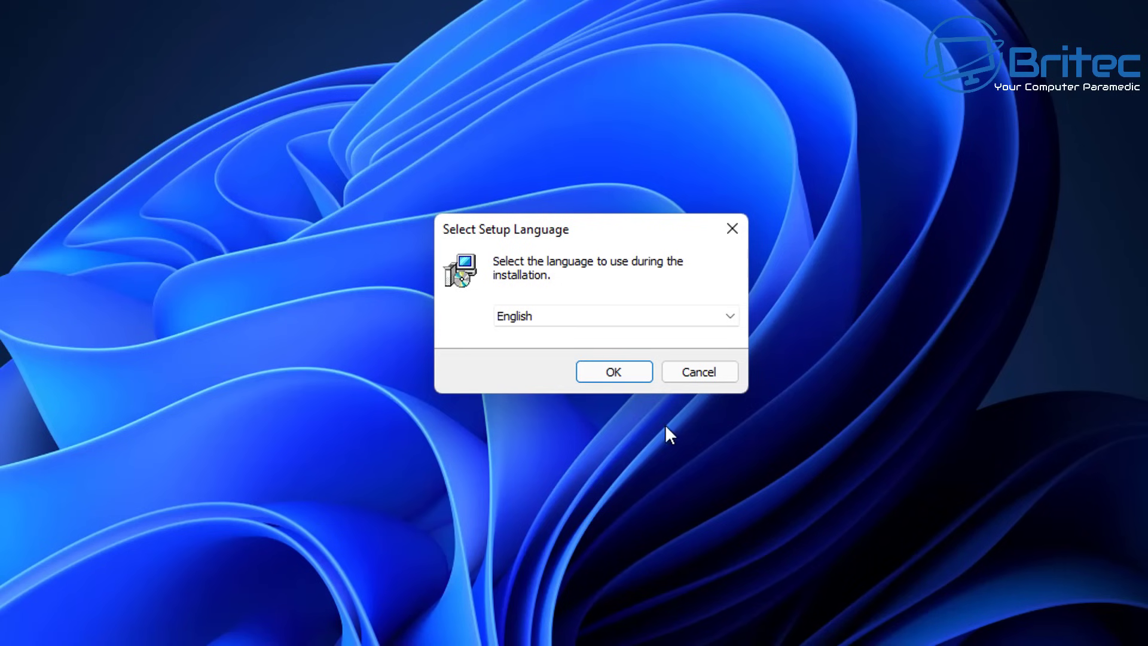
click(614, 375)
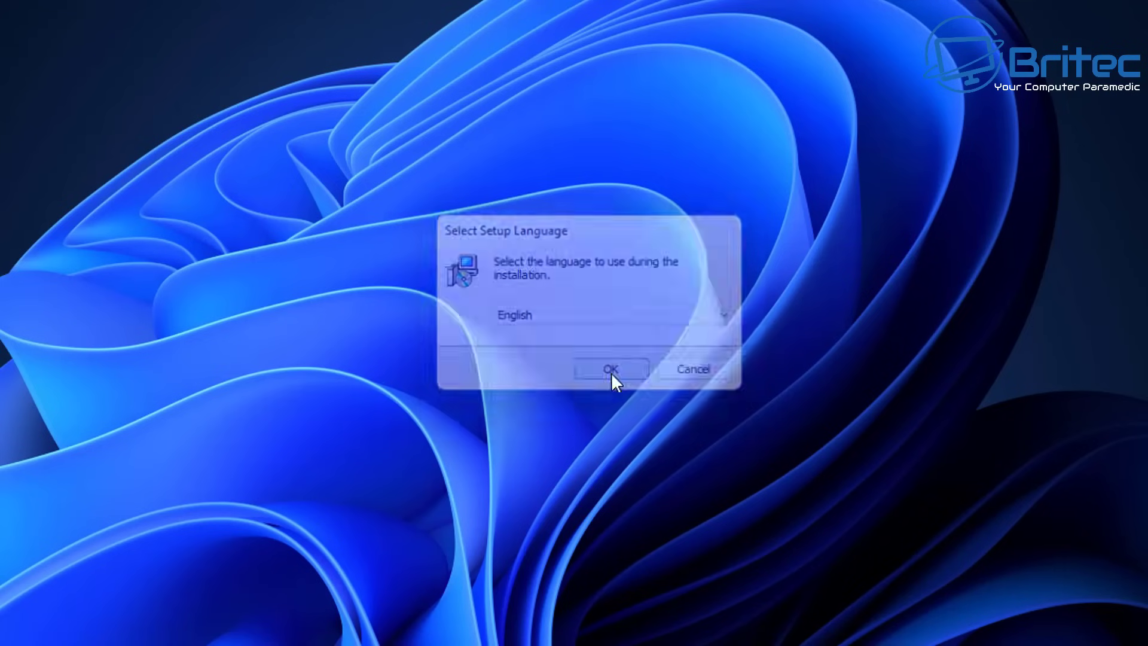
click(419, 425)
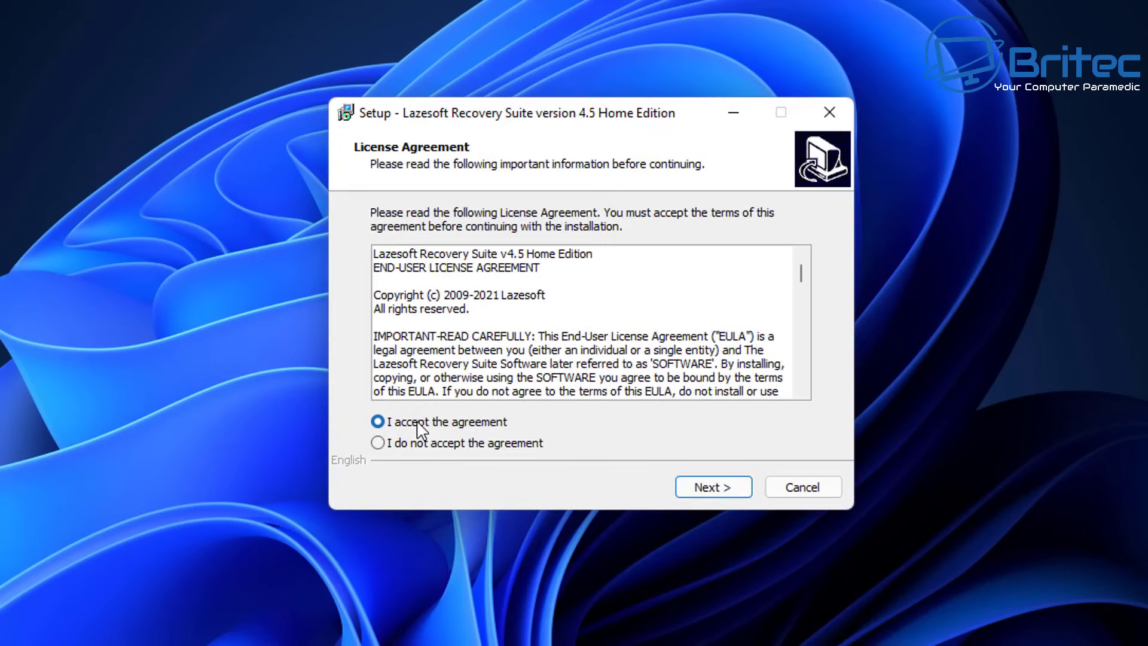
click(713, 487)
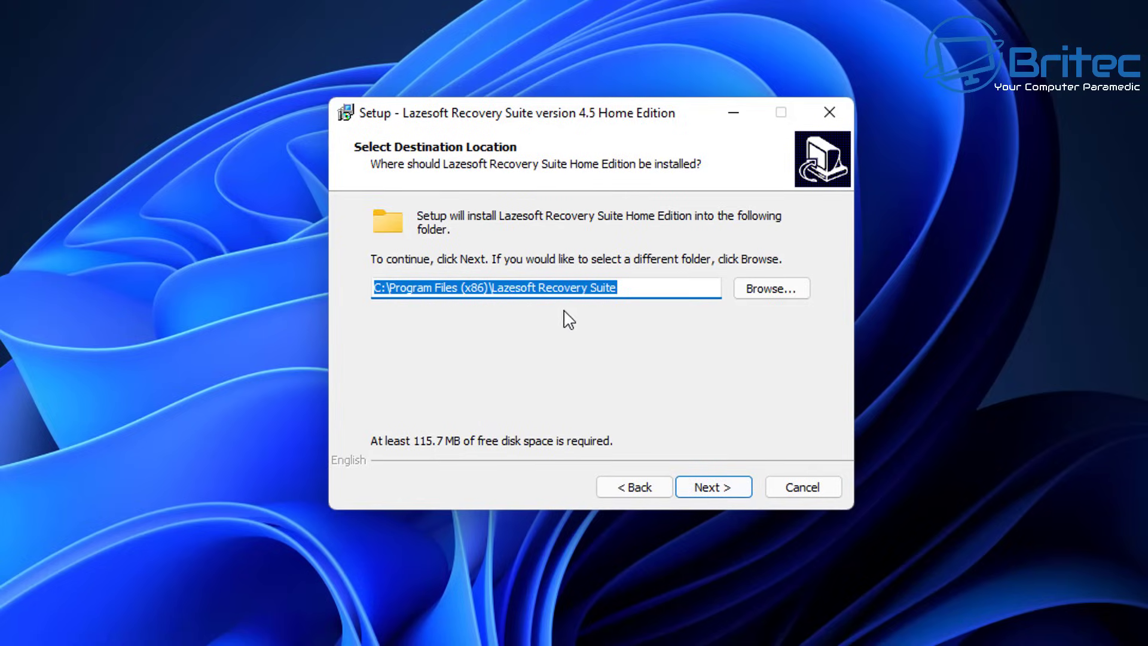
click(717, 487)
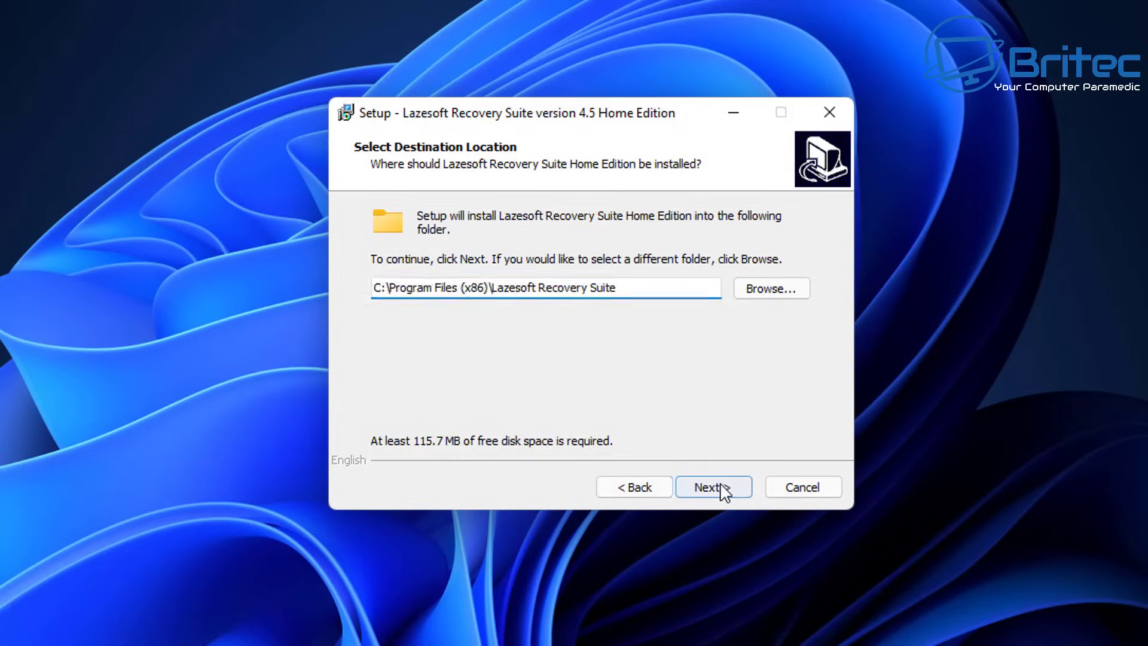
click(722, 485)
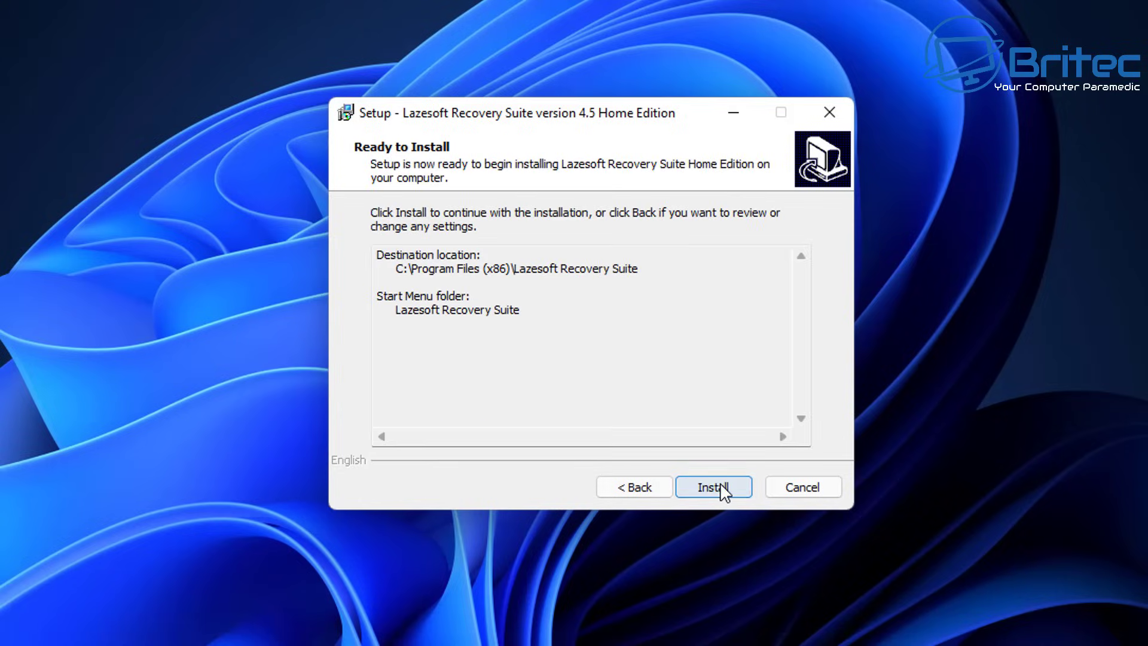
click(722, 486)
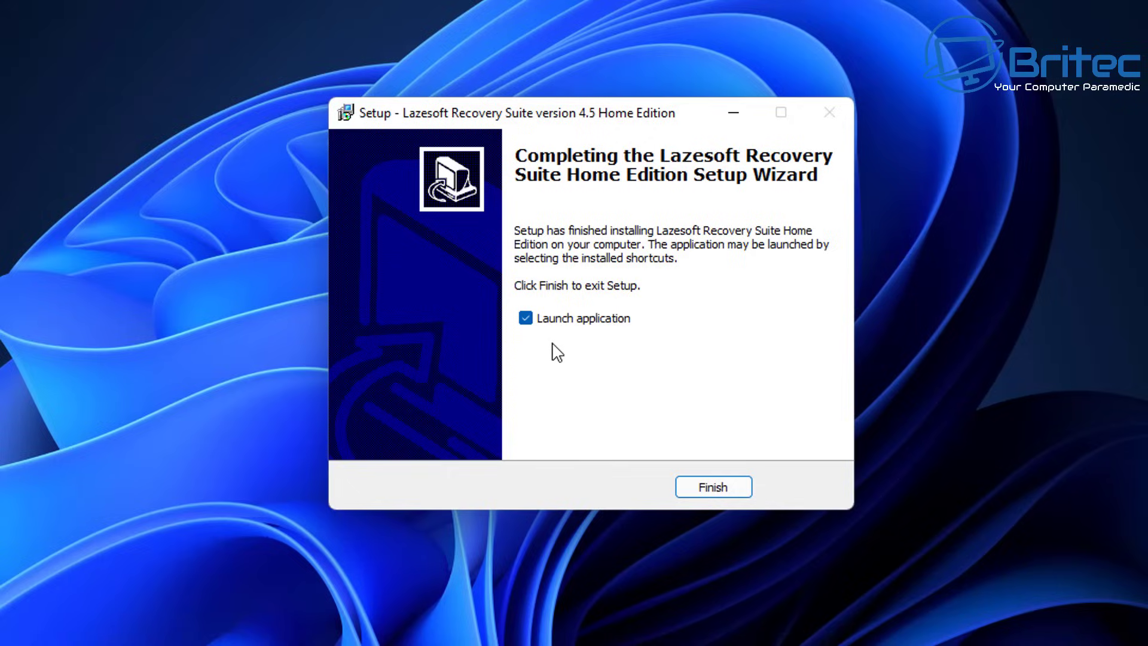
click(713, 488)
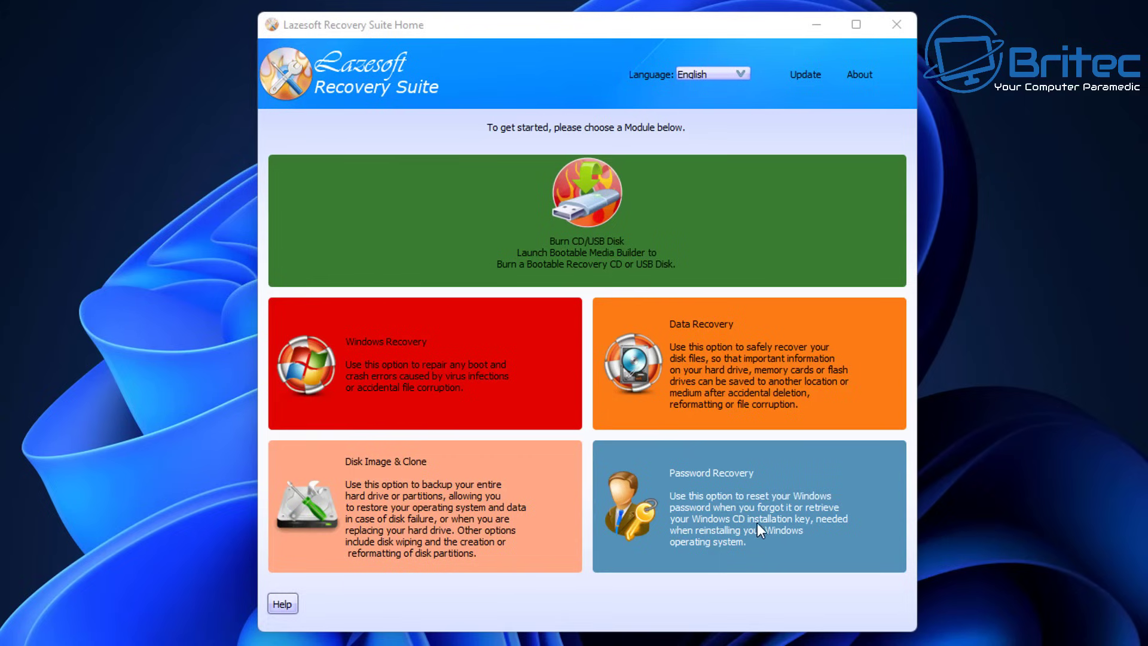
Try to run the Password Recovery module directly from Windows
click(715, 504)
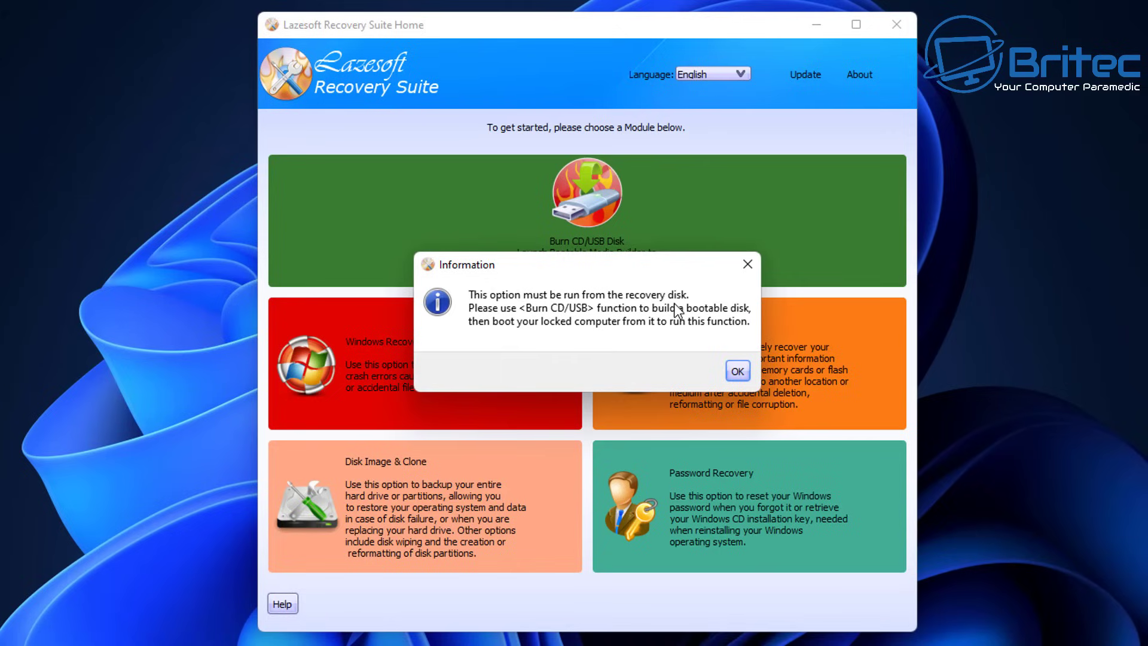
click(737, 372)
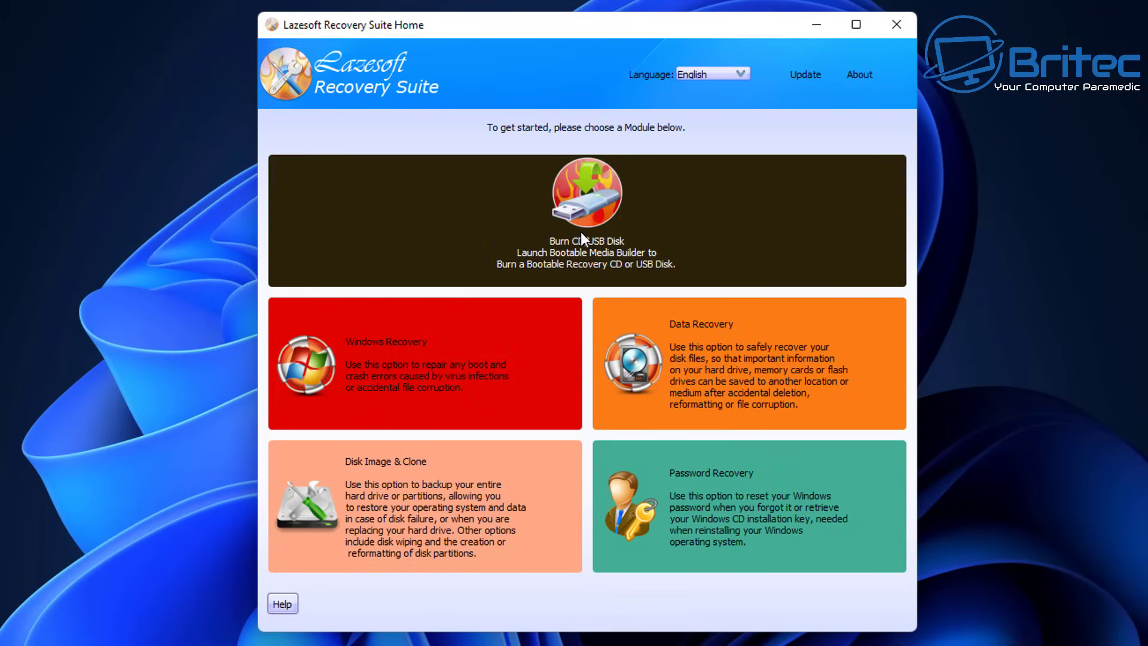
Start the bootable media builder and set the target computer's Windows version to Same as this computer, keeping the default builder options
click(581, 234)
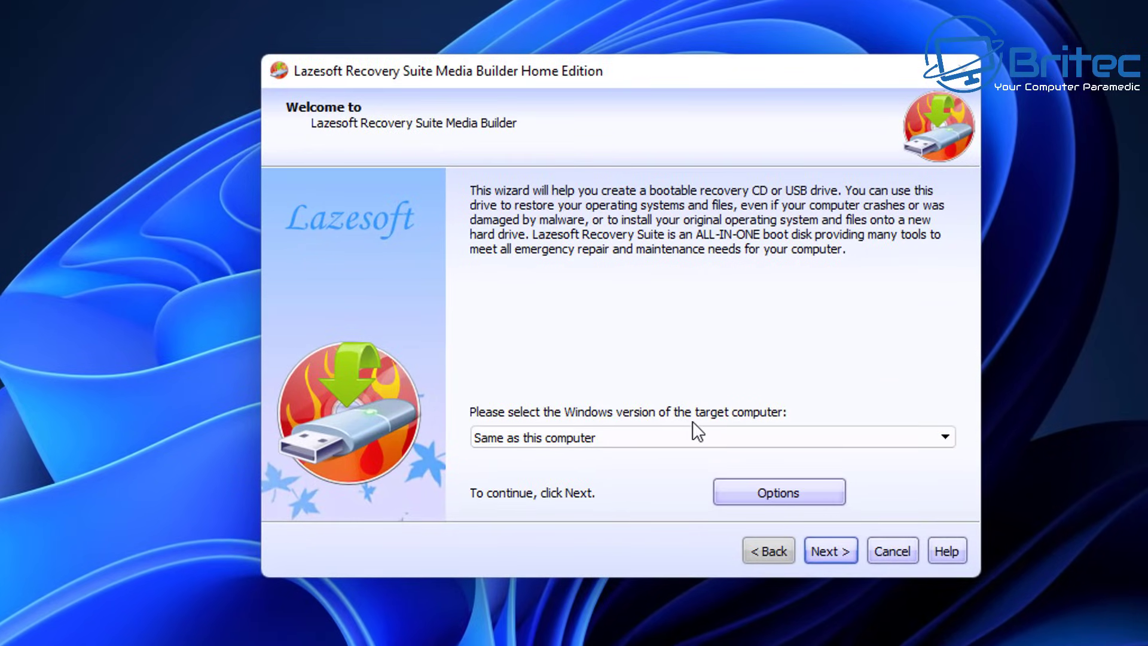
click(946, 437)
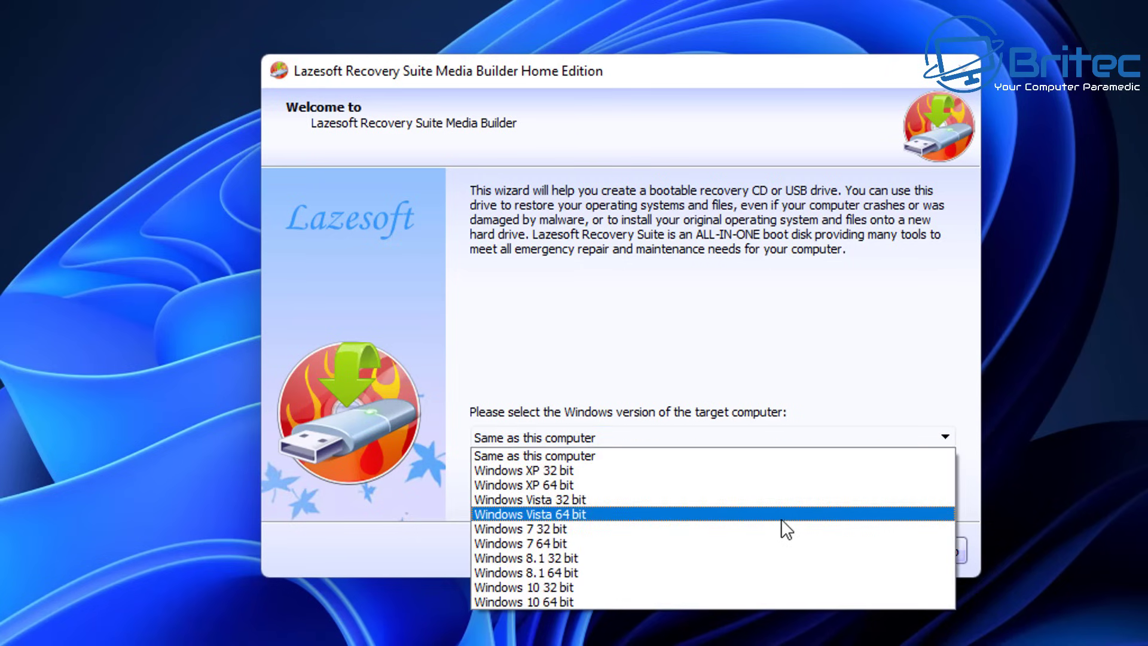
click(637, 451)
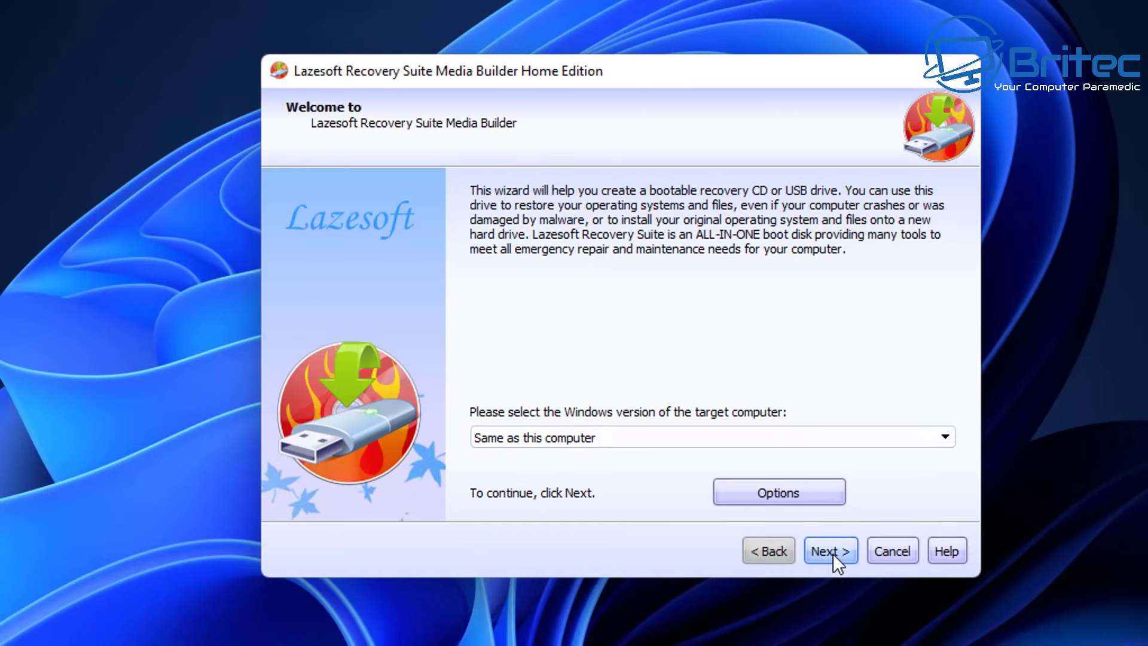
click(781, 489)
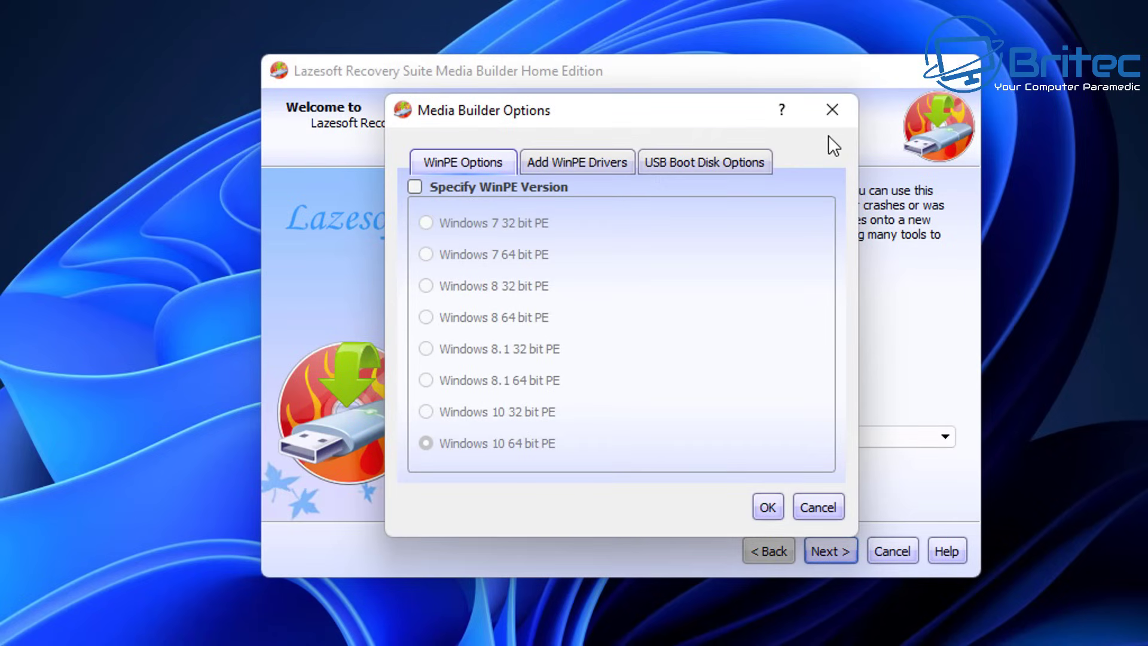
click(833, 108)
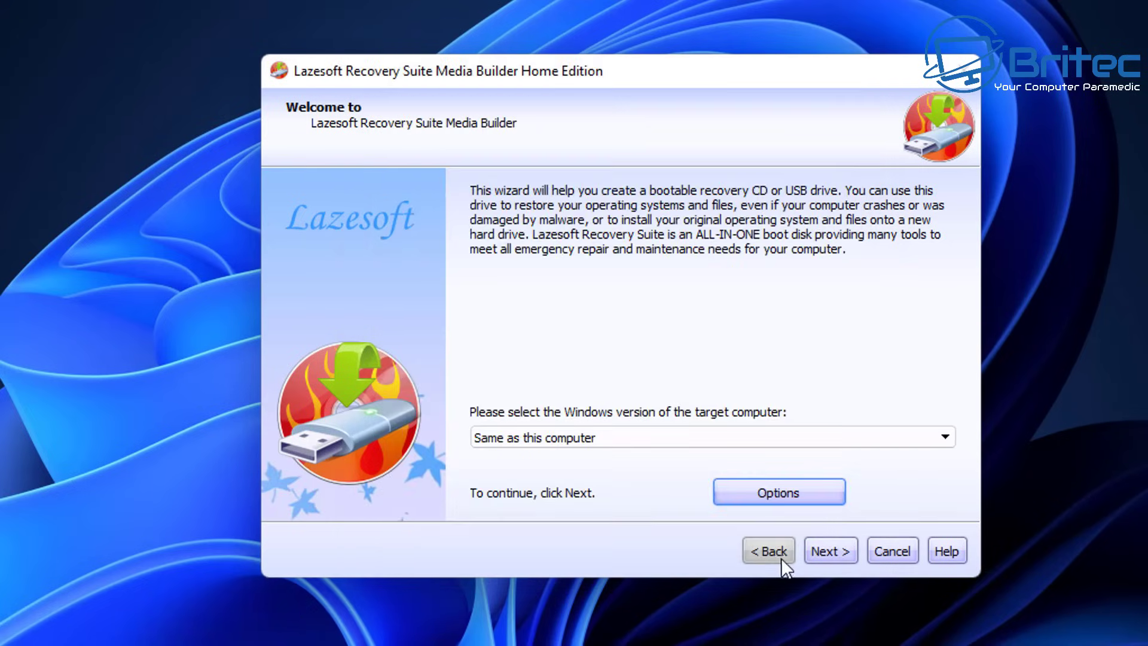
click(829, 551)
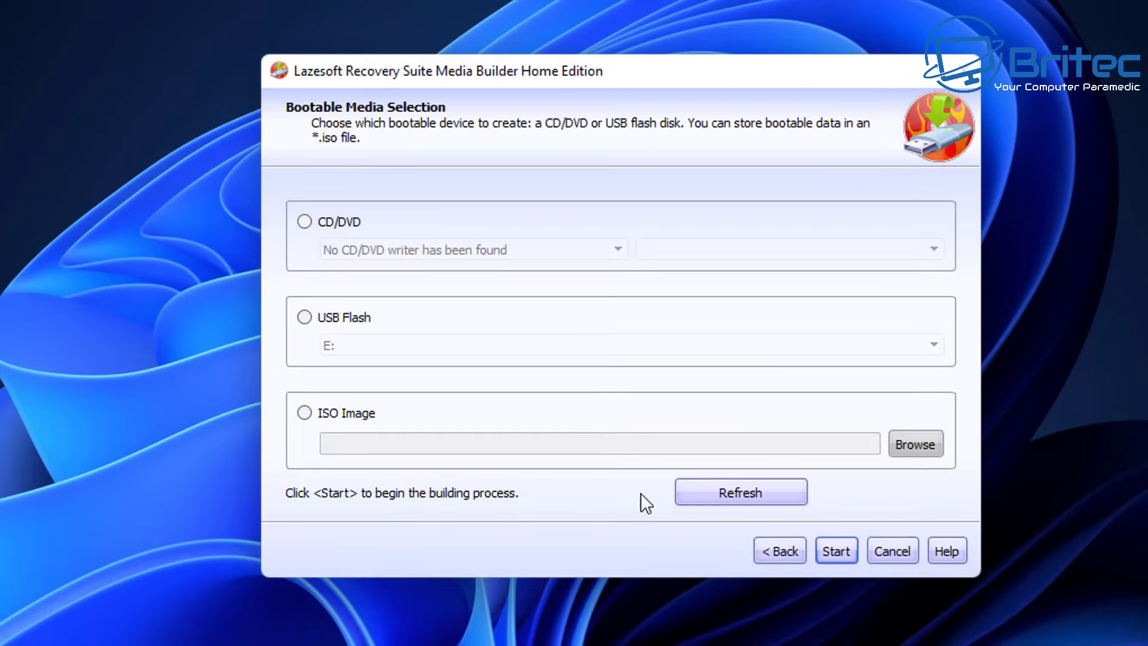
Build the bootable recovery disk on USB flash drive E:, allowing it to be formatted, and close the suite
click(304, 318)
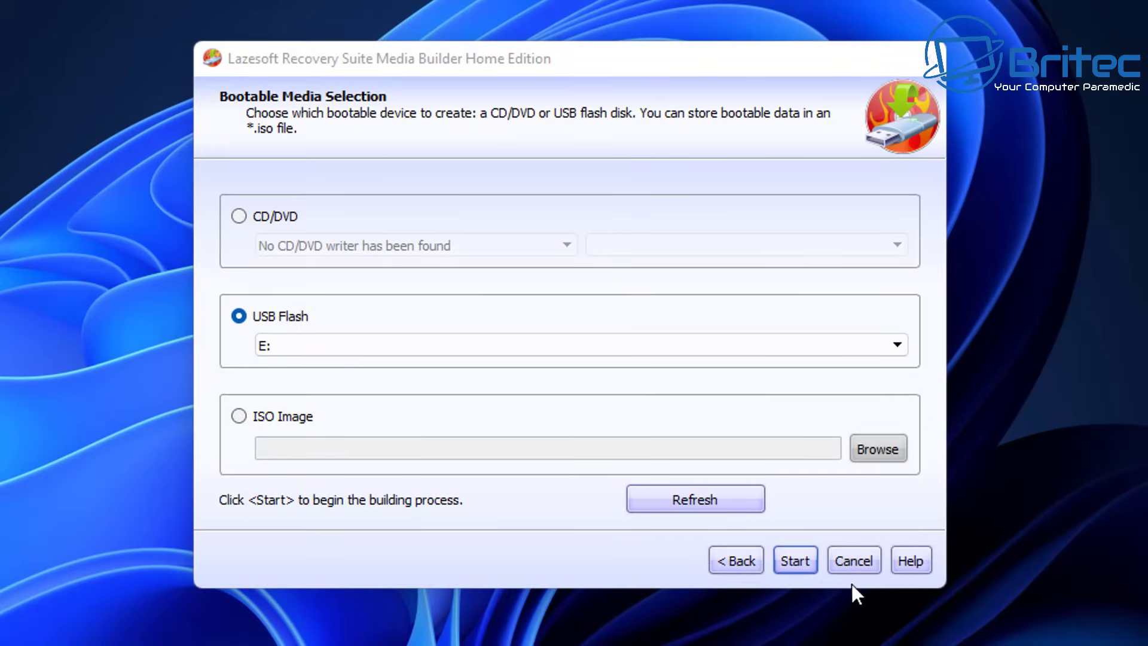
click(793, 561)
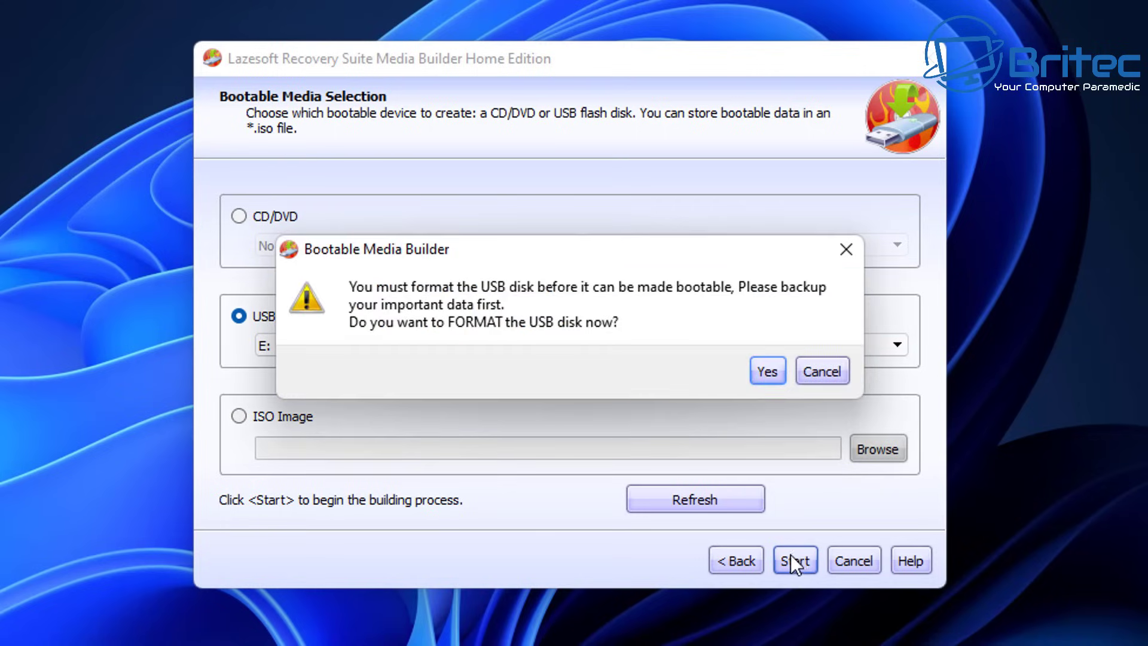
click(763, 372)
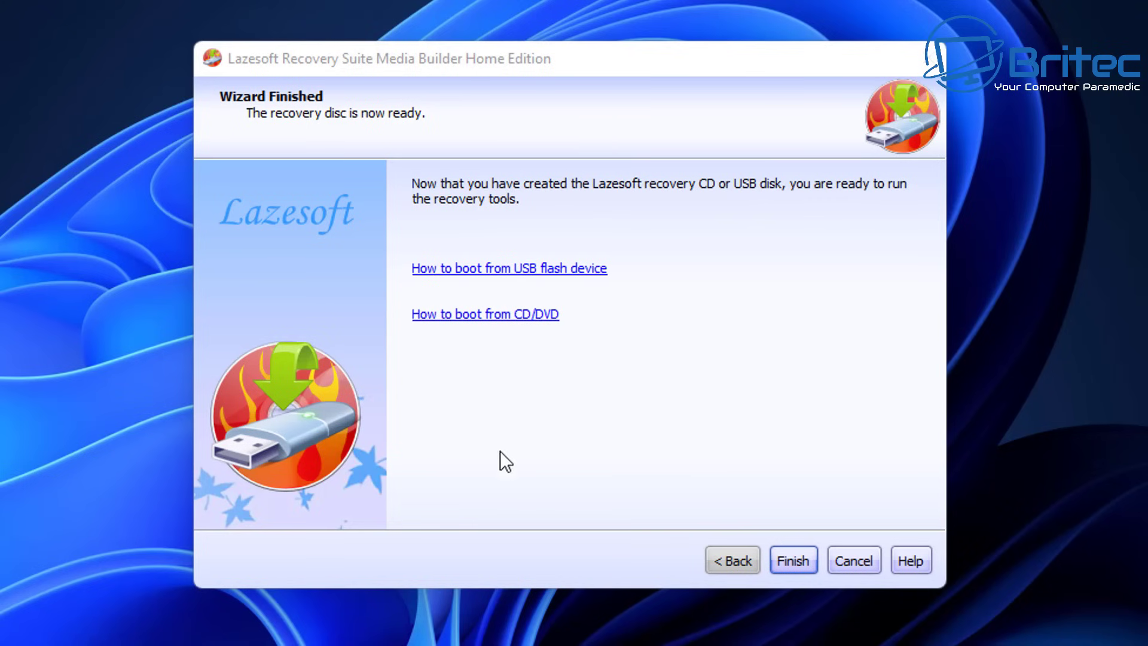
click(783, 557)
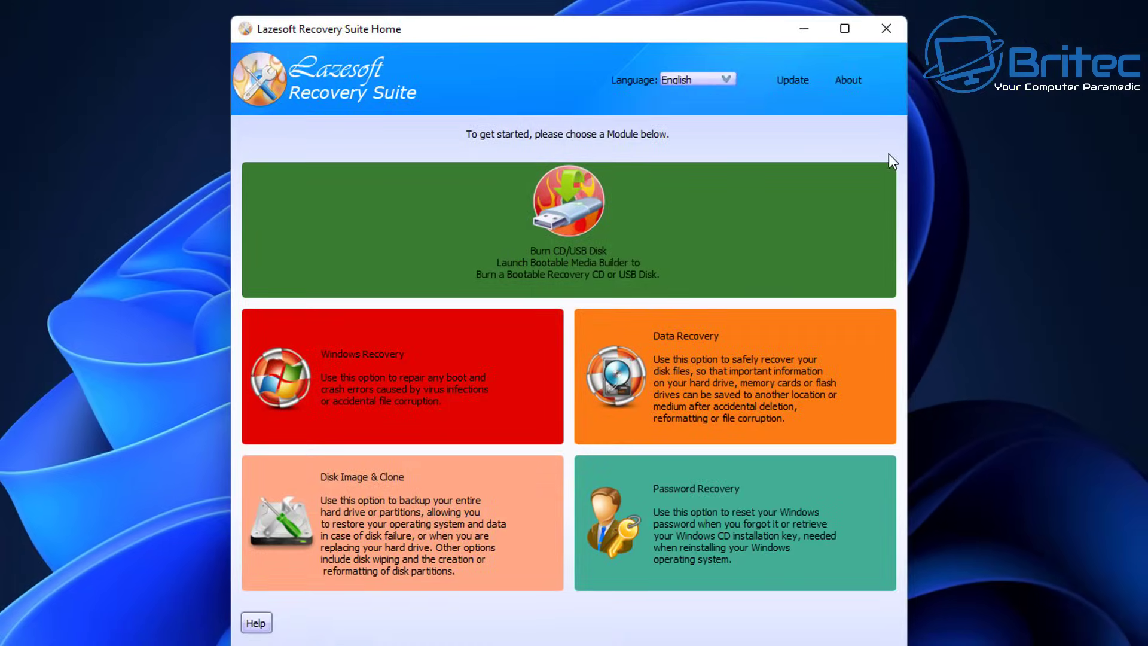
click(880, 34)
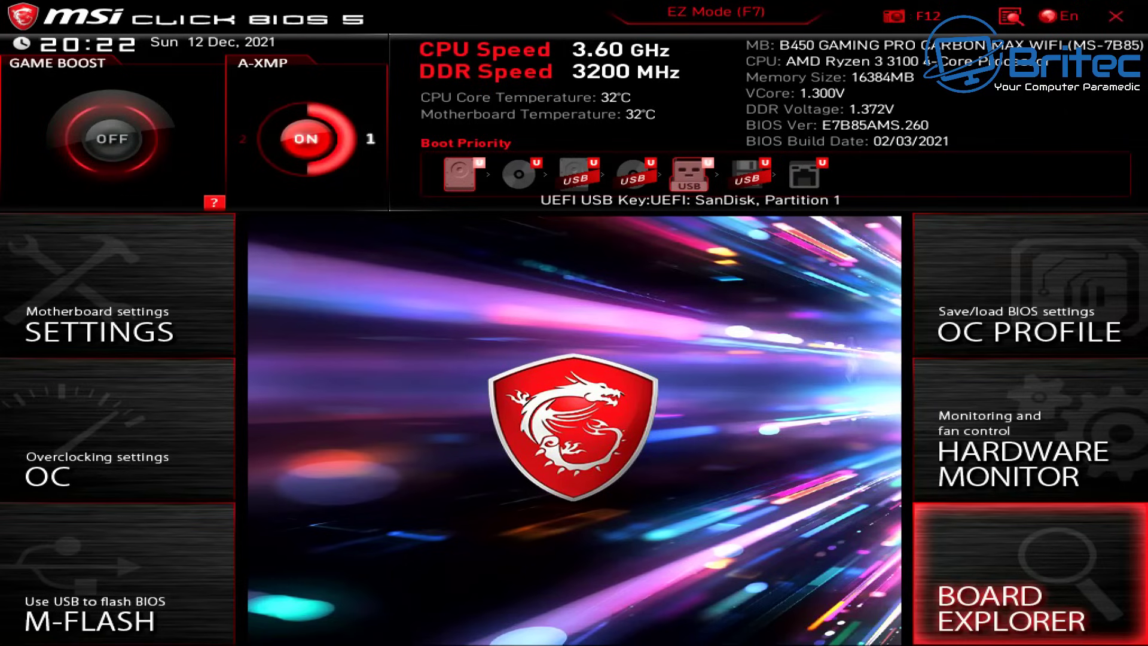
Make the SanDisk UEFI USB key the first boot device in the BIOS and save the configuration on exit
drag(694, 179, 460, 201)
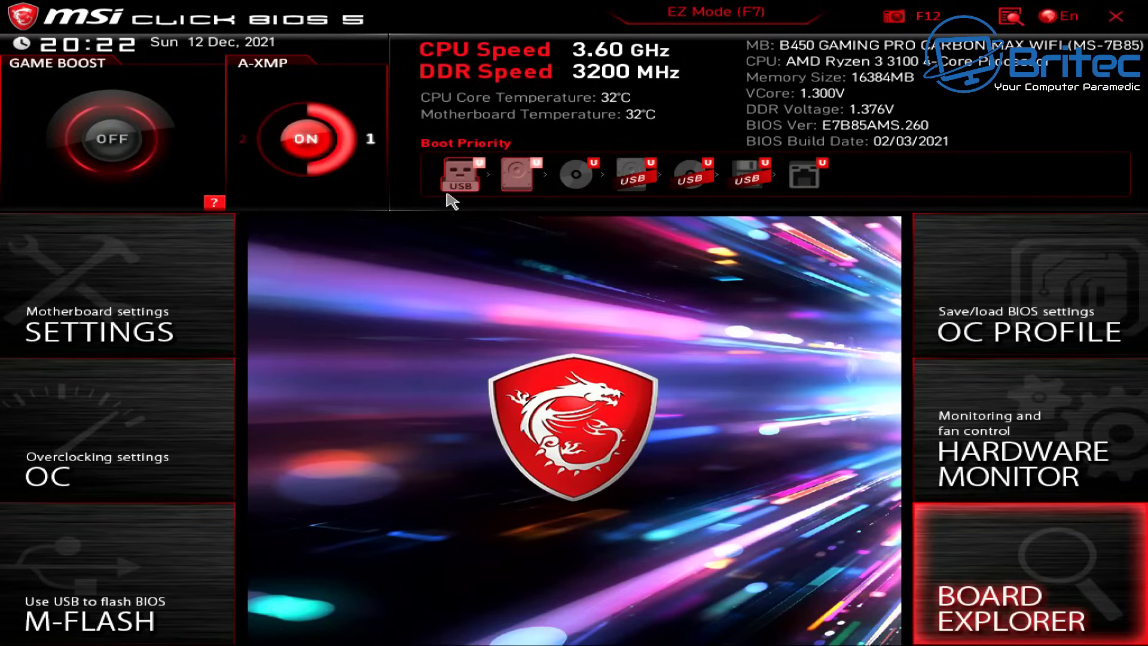
key(F10)
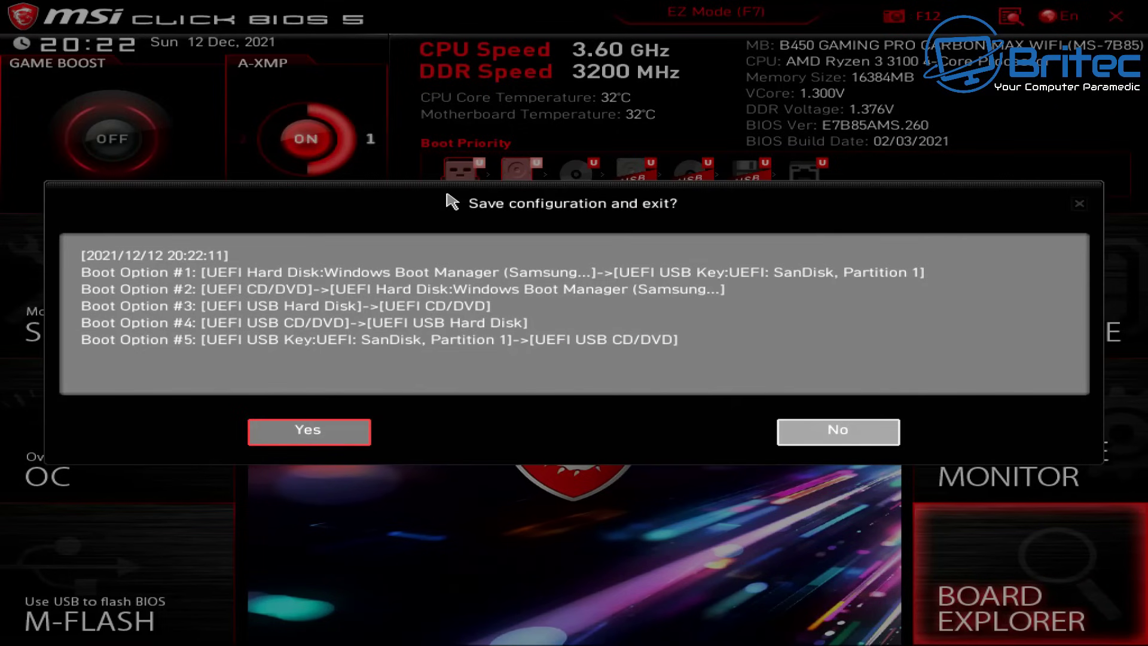
key(Return)
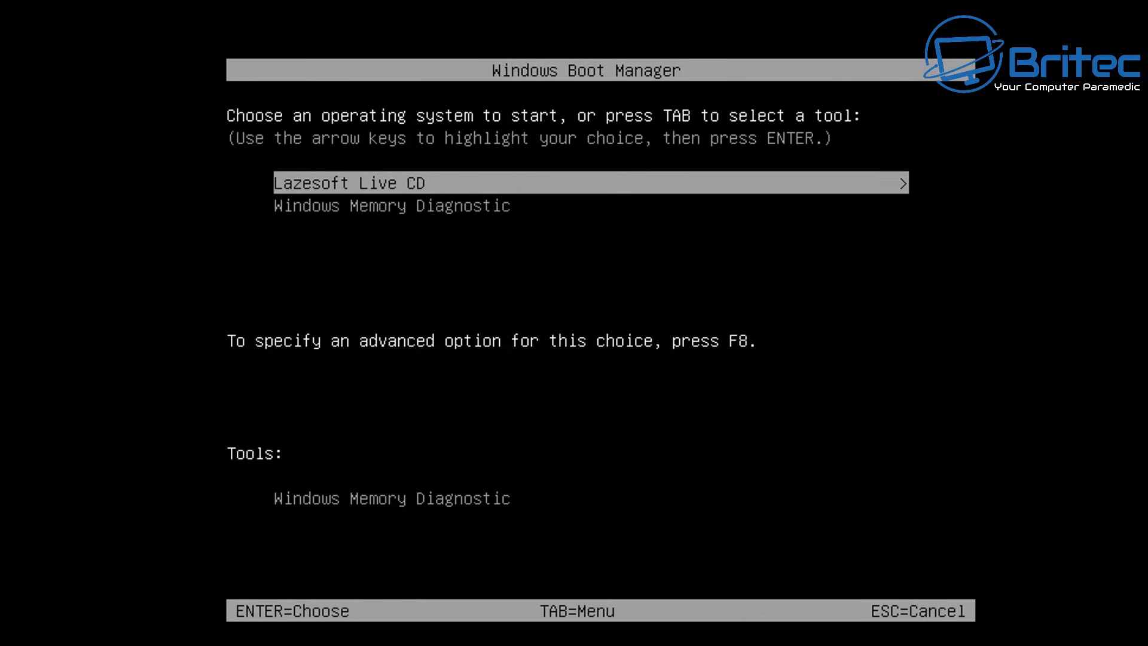
Boot into Lazesoft Live CD and open the Password Recovery module
key(Return)
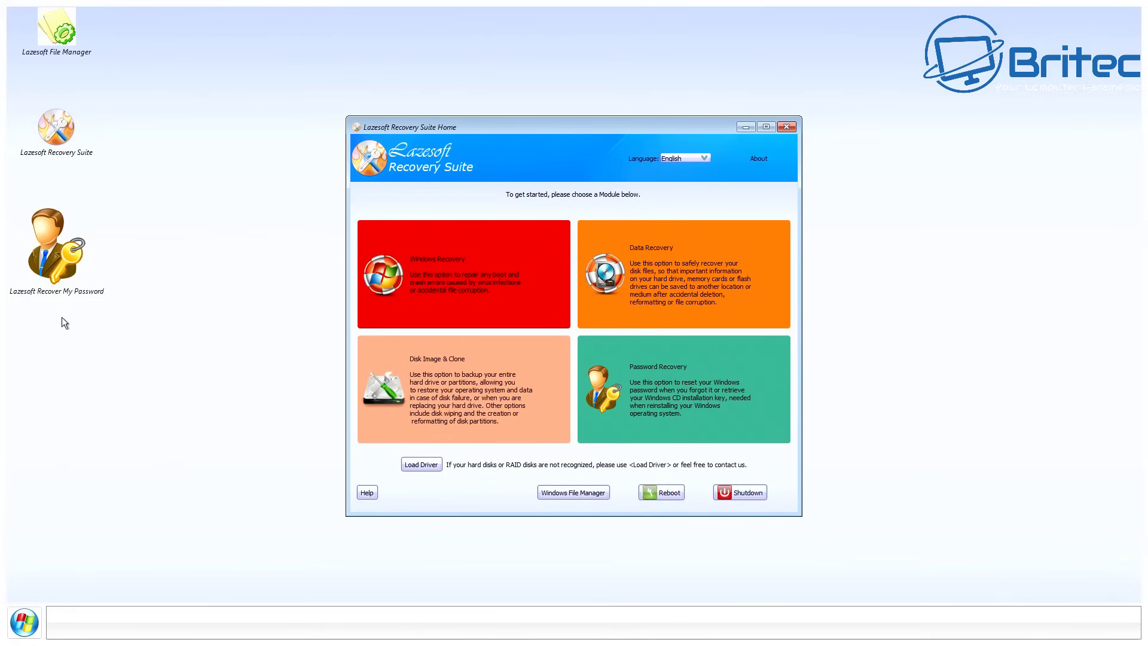
click(676, 378)
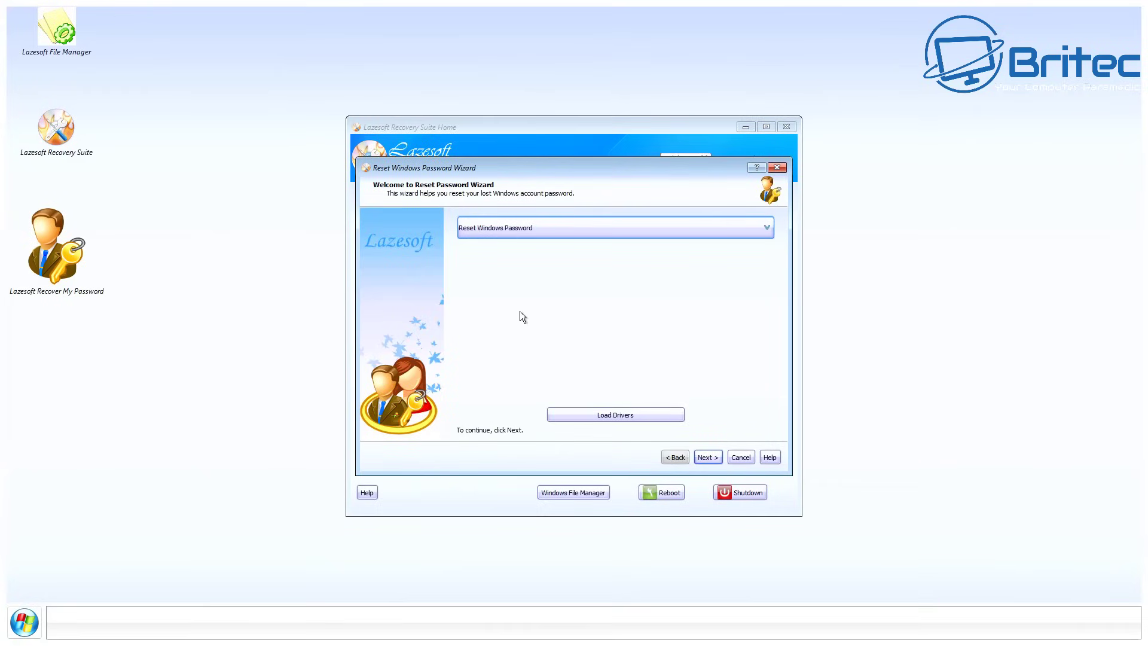
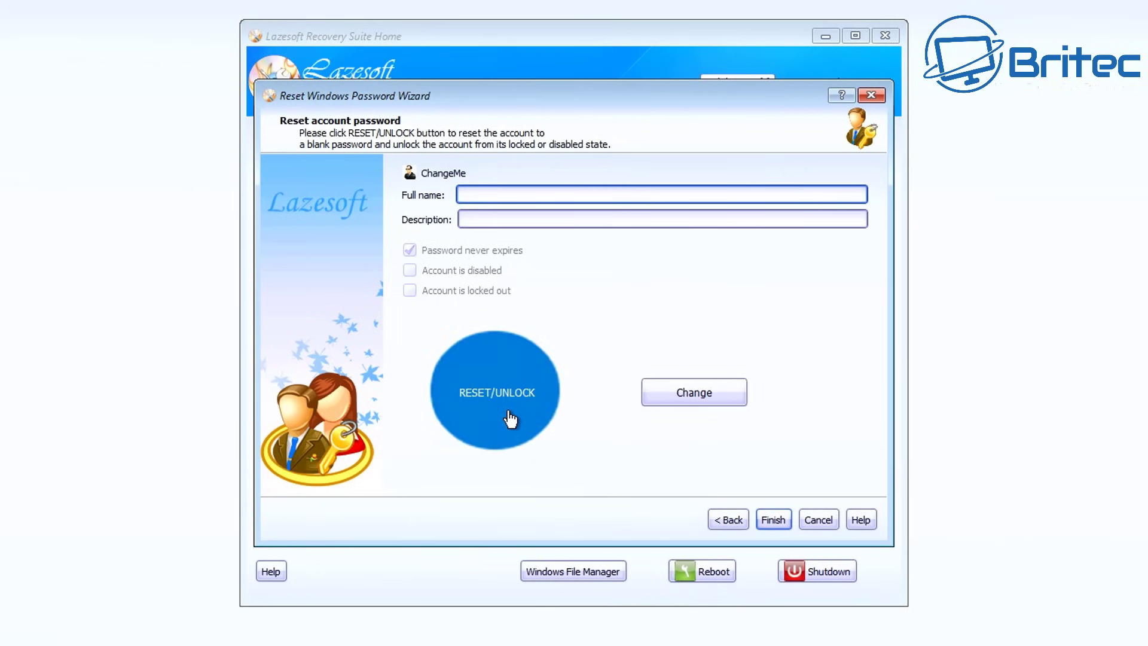
Reset the ChangeMe account to a blank password and unlock it, accepting the completion message
click(510, 419)
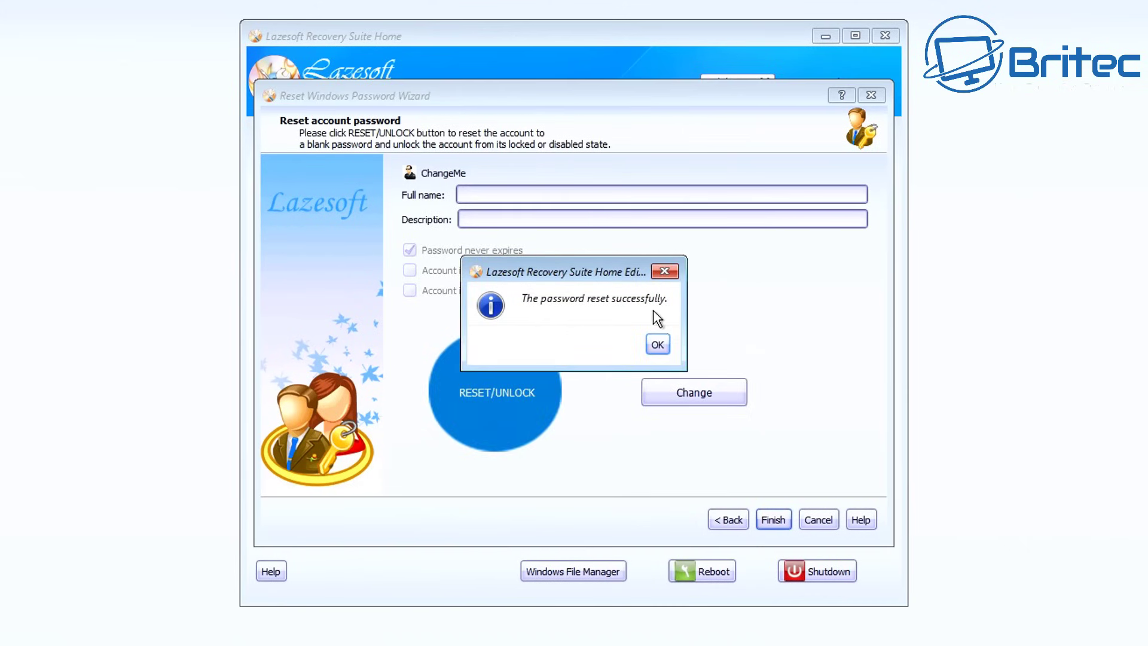
click(658, 345)
click(658, 345)
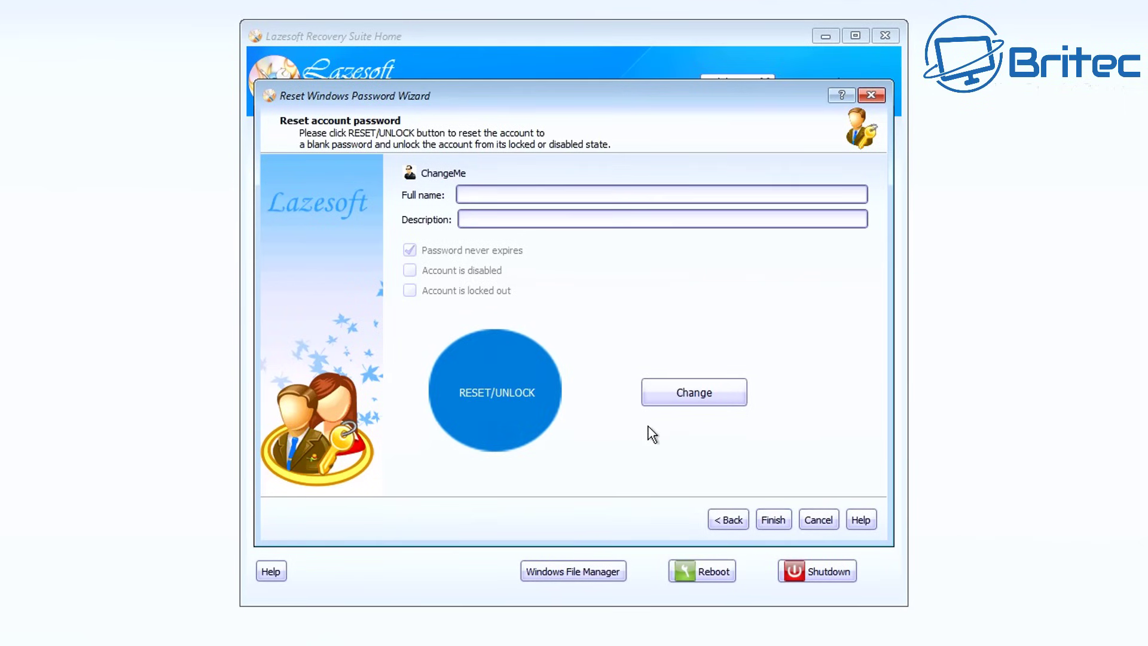
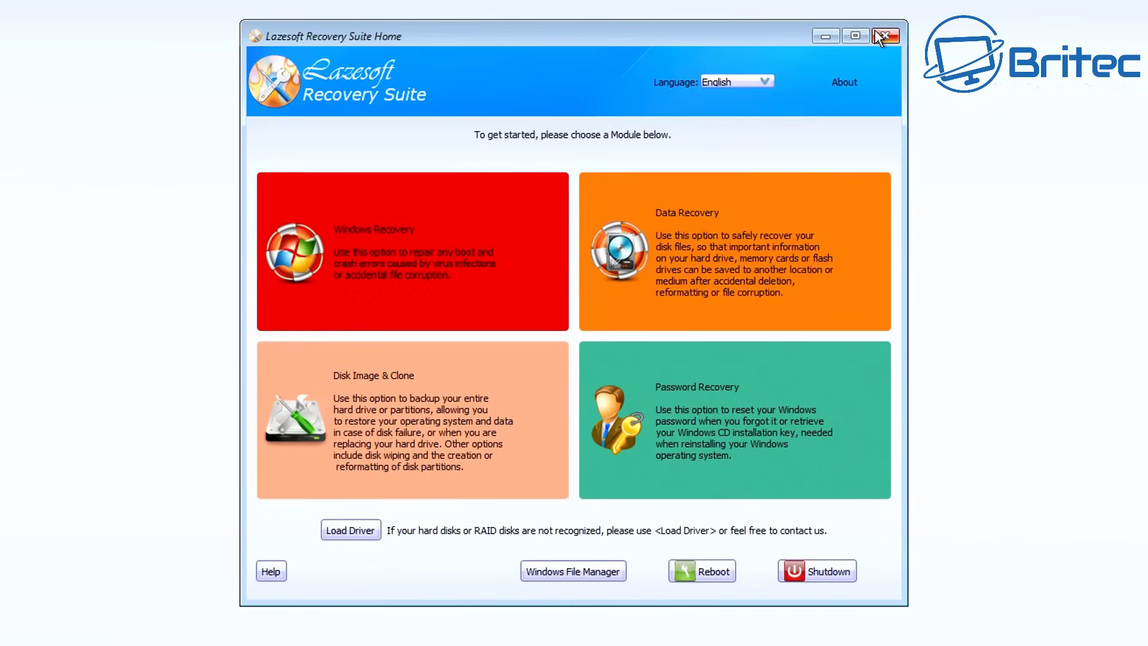
Close Lazesoft Recovery Suite and shut down the computer from the recovery desktop, accepting the shutdown warning
click(885, 36)
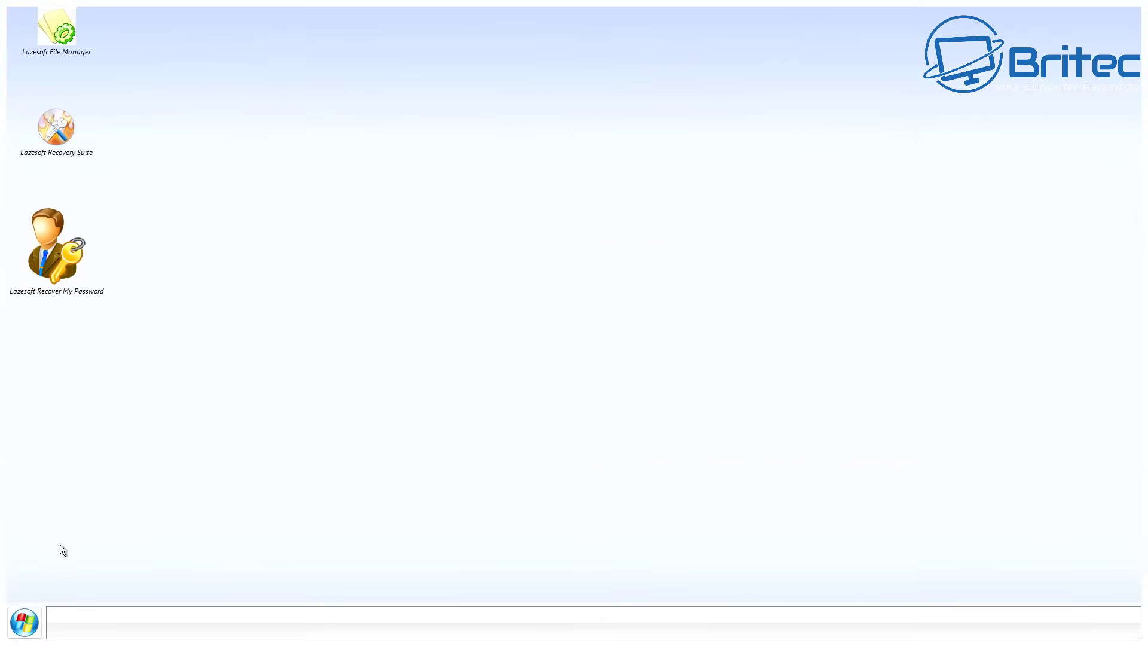
click(24, 622)
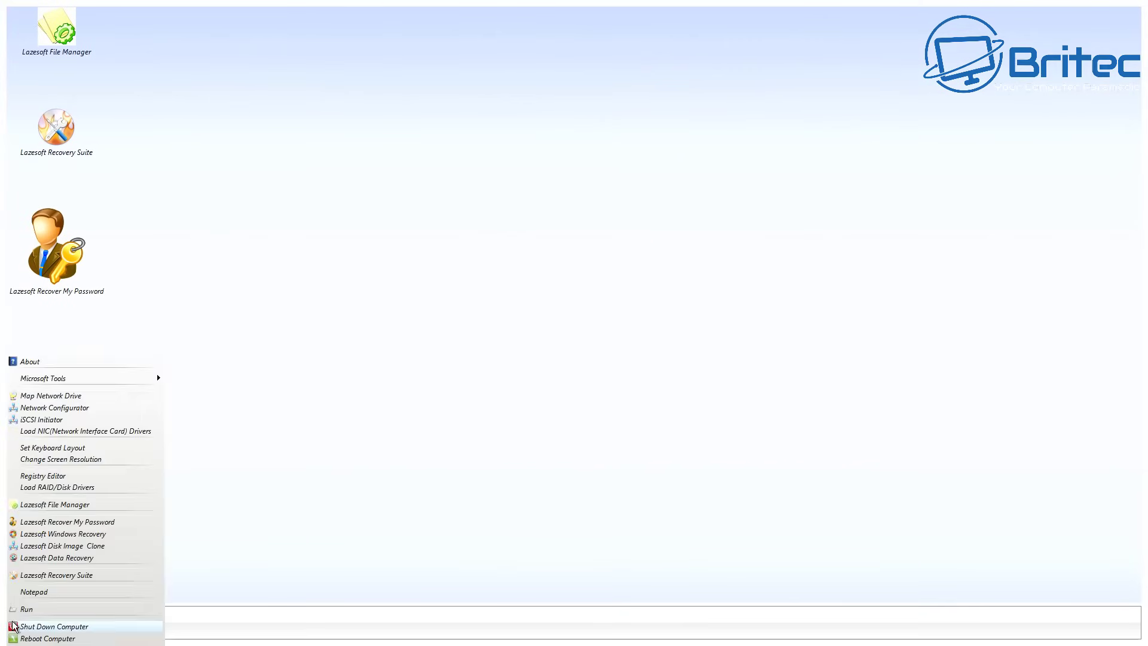
click(82, 627)
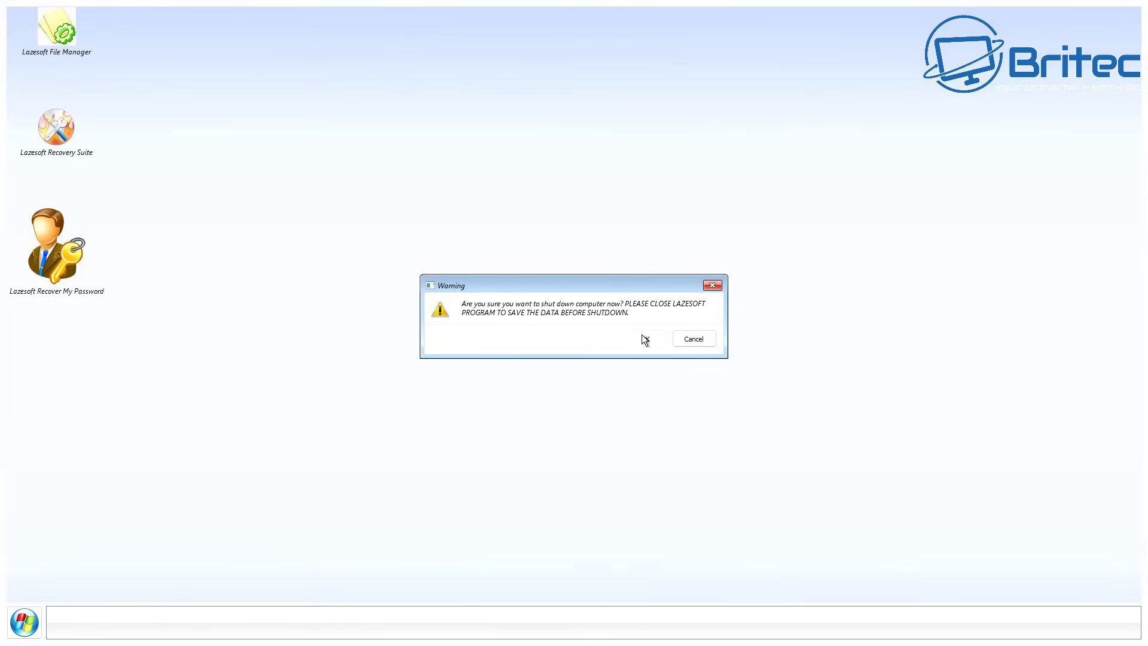
click(643, 336)
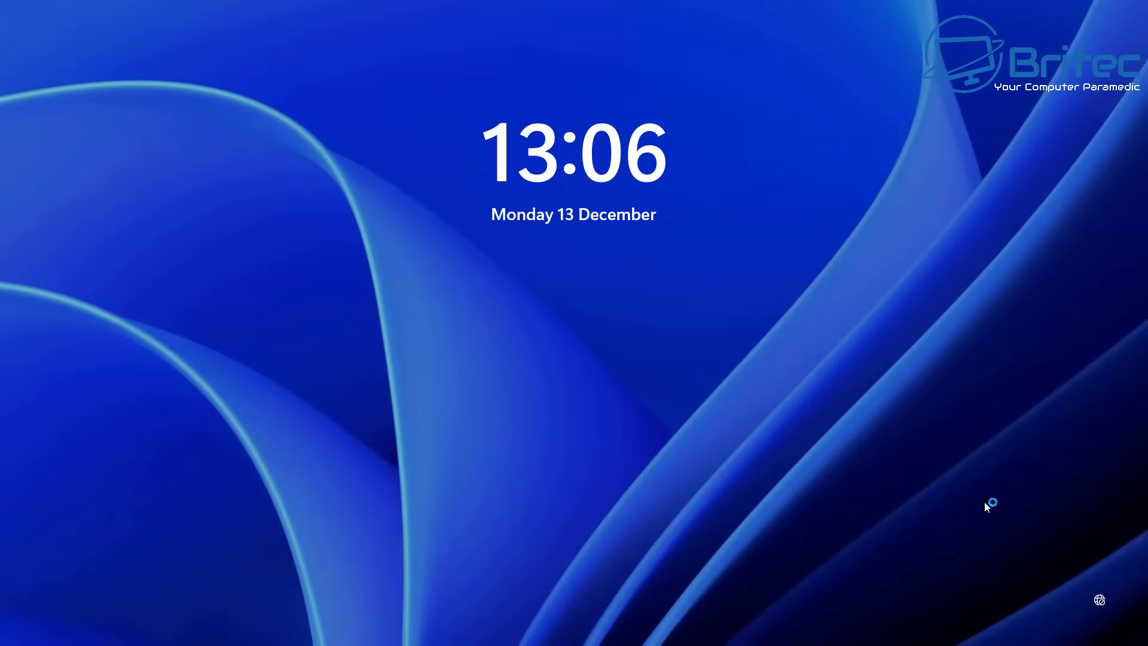
Dismiss the Windows lock screen and sign in to the ChangeMe account without a password
click(536, 332)
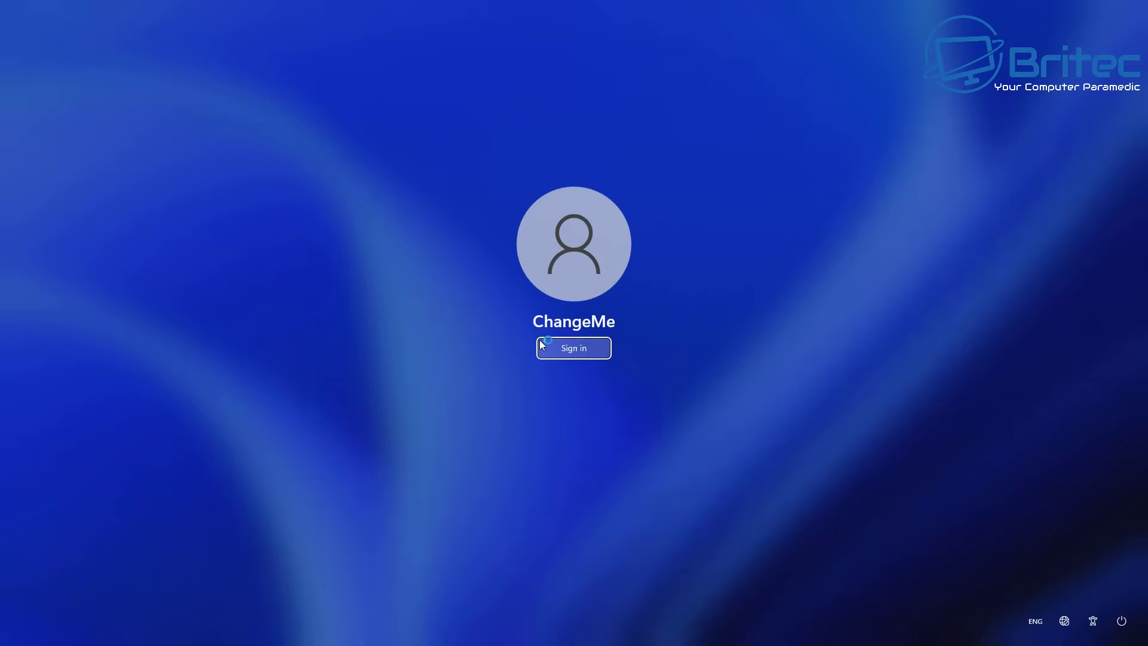
click(553, 350)
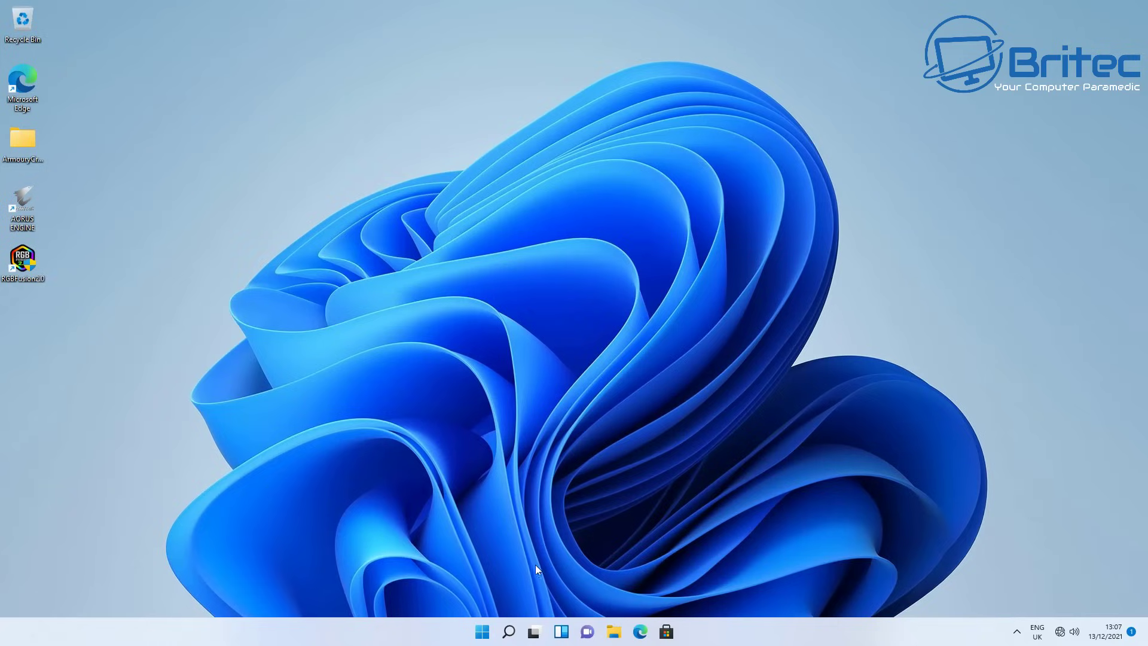
Open Windows Settings to check the local account and the System page, and close the window
click(482, 631)
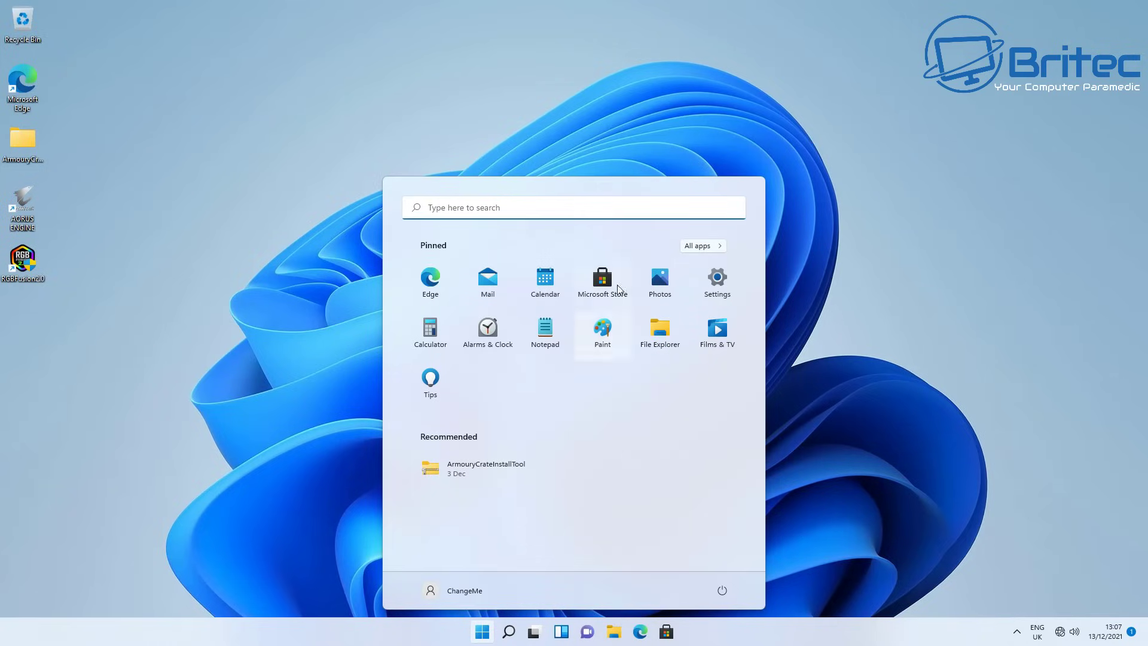
click(715, 283)
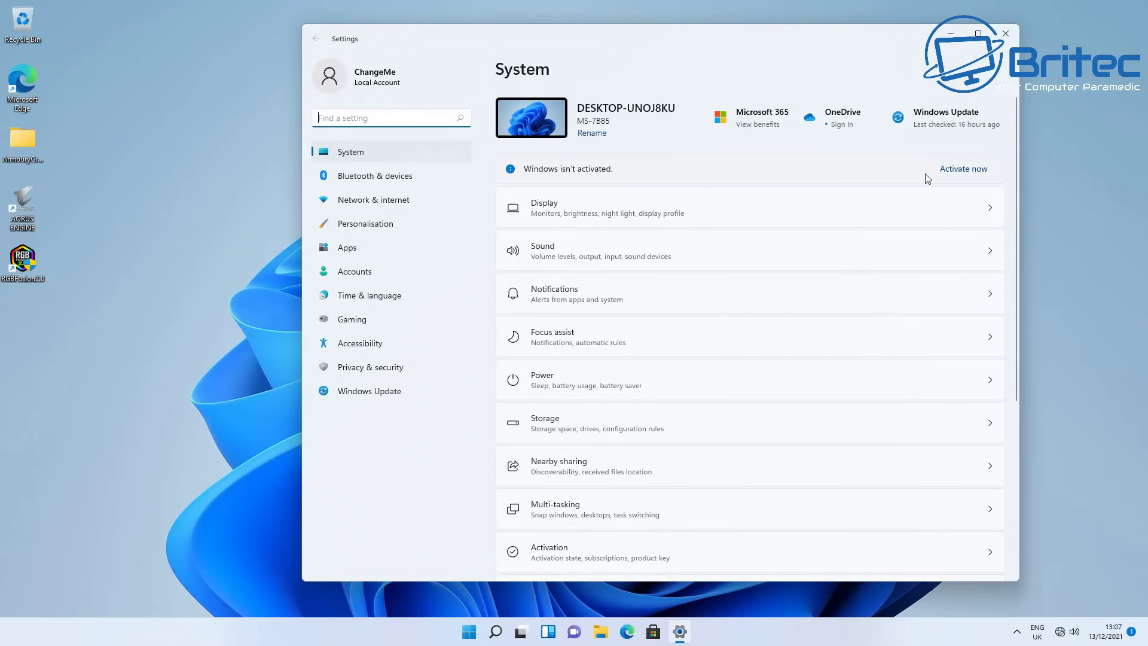
click(1004, 36)
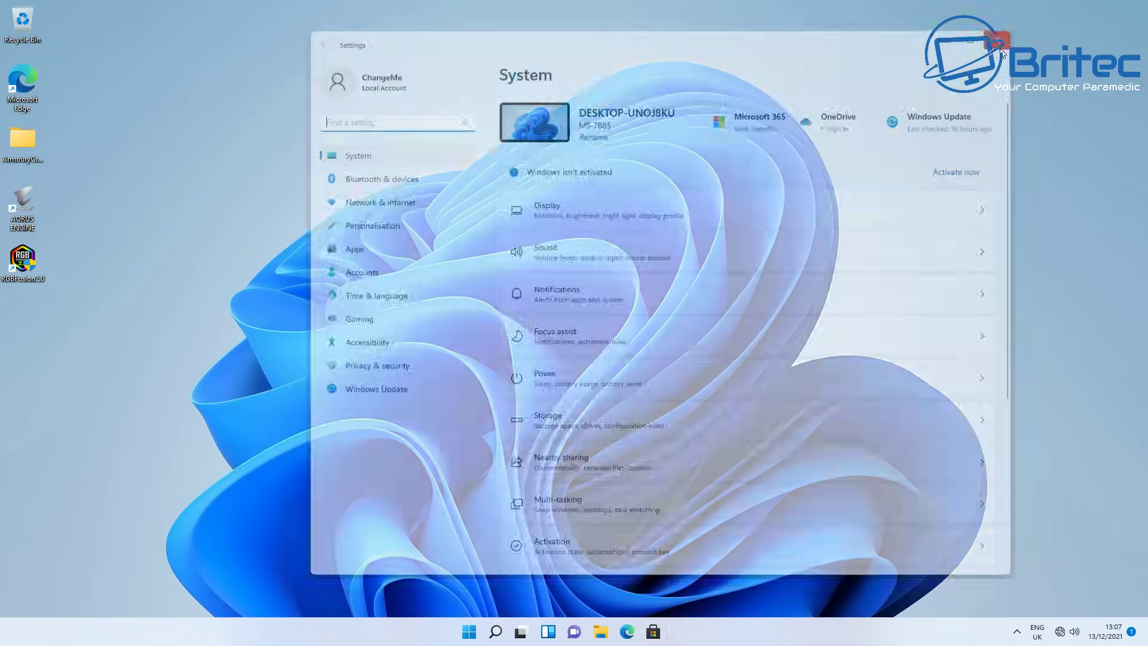